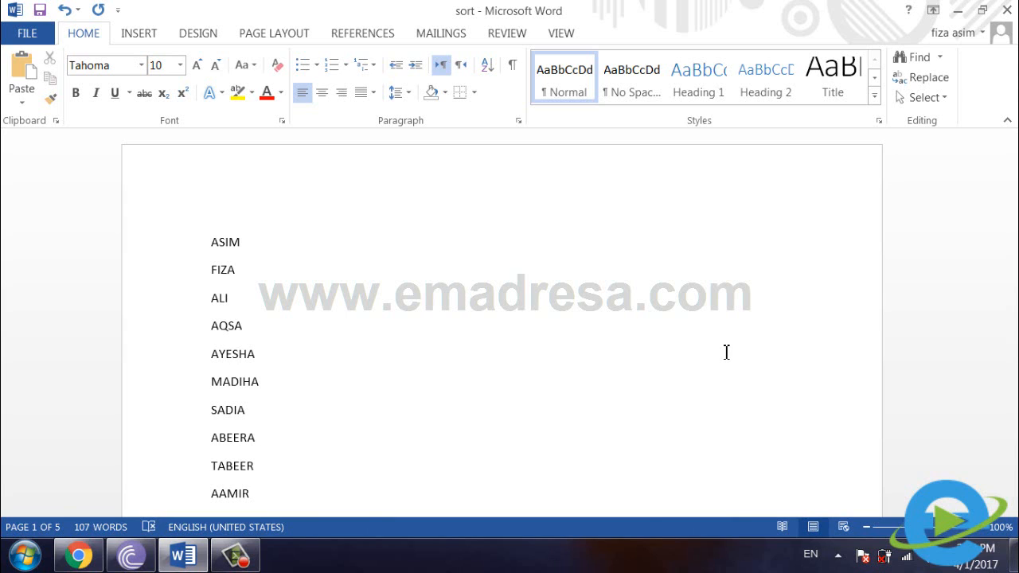
# Step: Sort the whole list of names on page 1 by paragraphs, as text in ascending order with no header row
pyautogui.scroll(-3, 1012, 178)
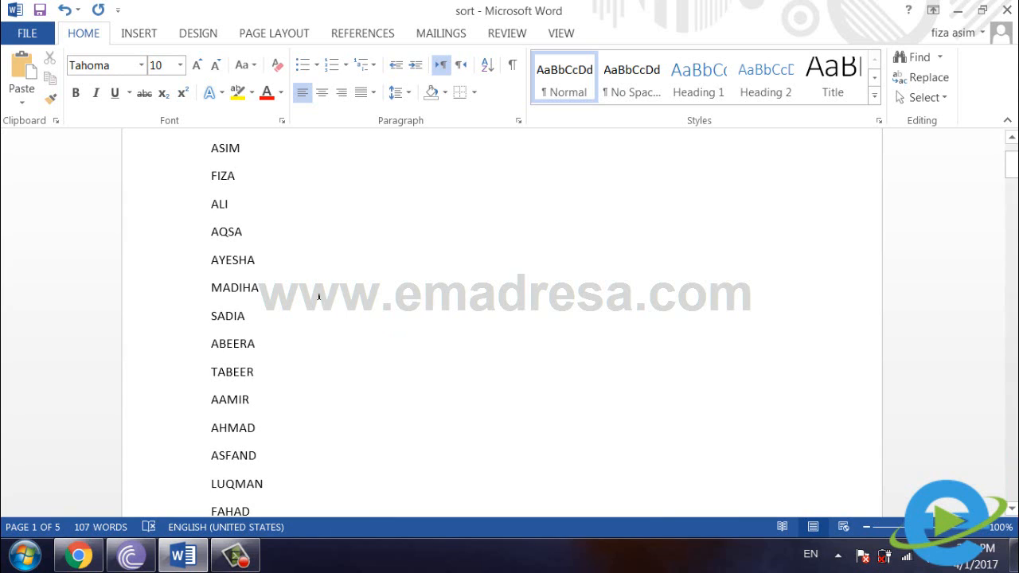
pyautogui.click(214, 148)
pyautogui.moveTo(214, 186); pyautogui.dragTo(259, 431)
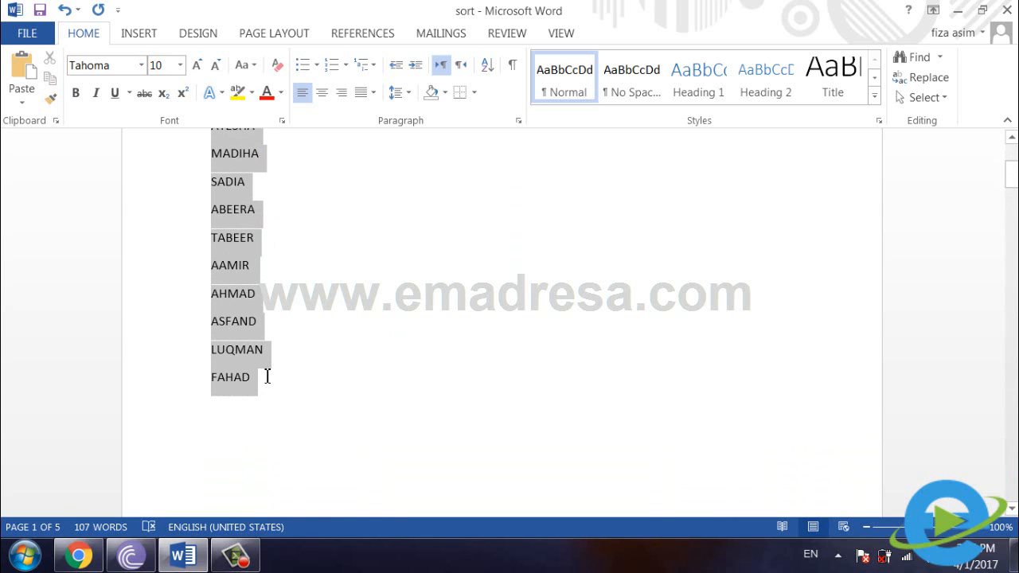
pyautogui.scroll(3, 255, 318)
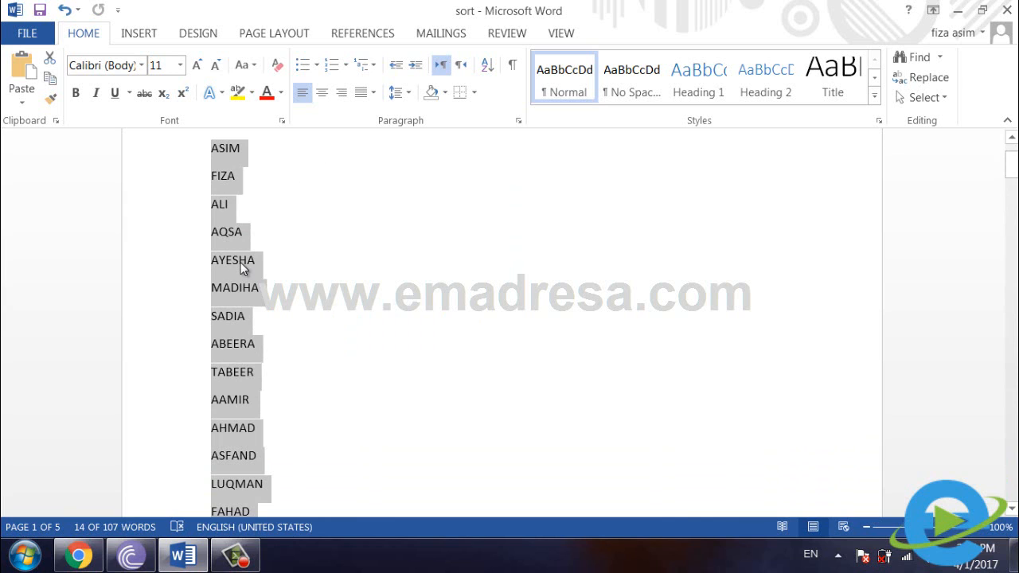
pyautogui.click(488, 68)
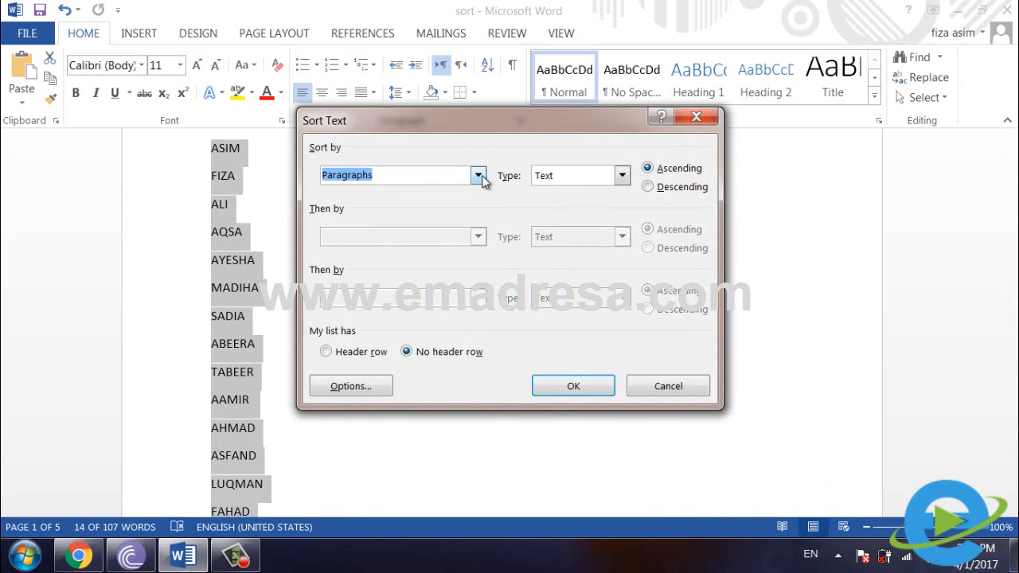
pyautogui.click(479, 176)
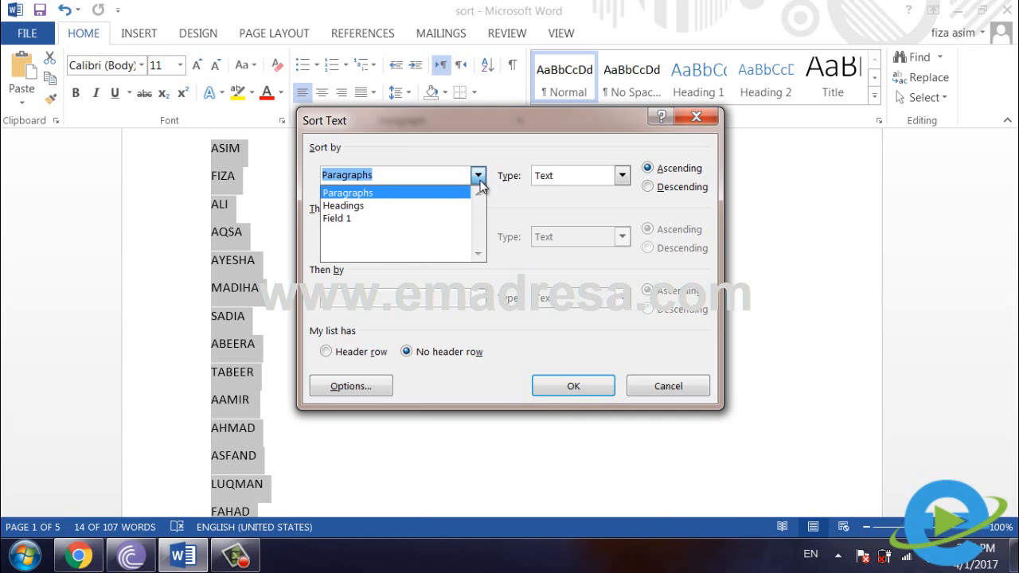
pyautogui.click(478, 178)
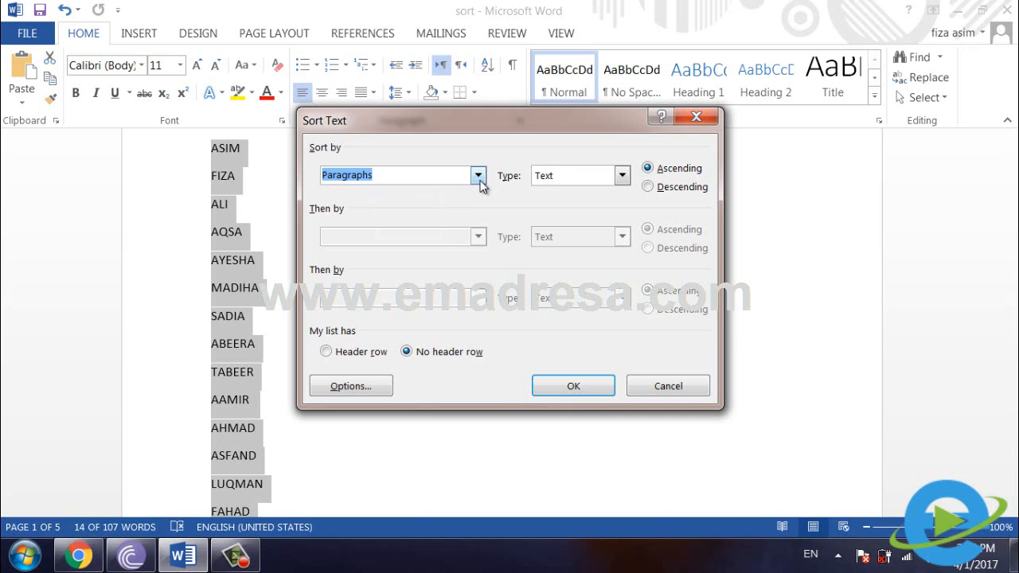
pyautogui.click(622, 177)
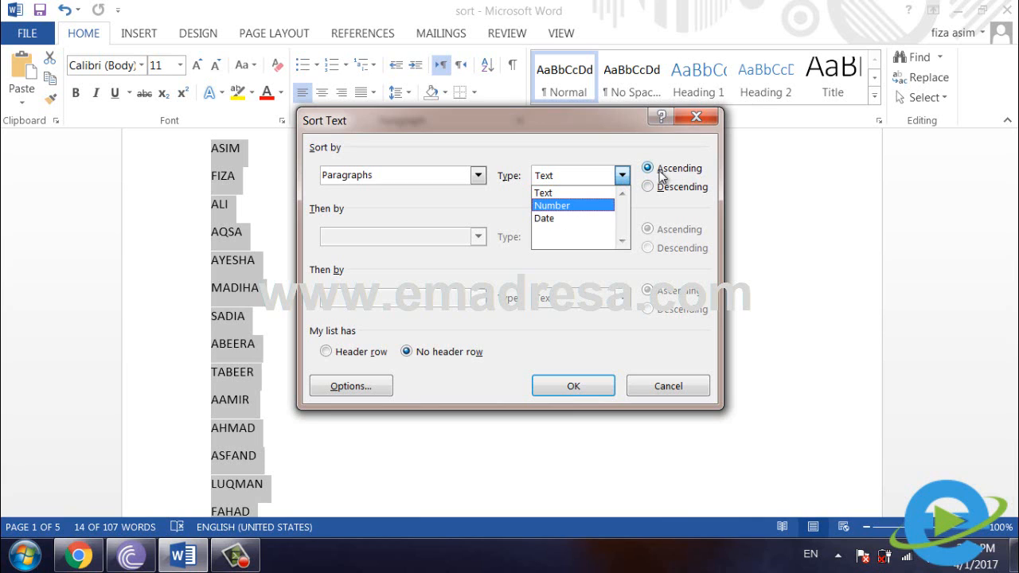
pyautogui.click(581, 382)
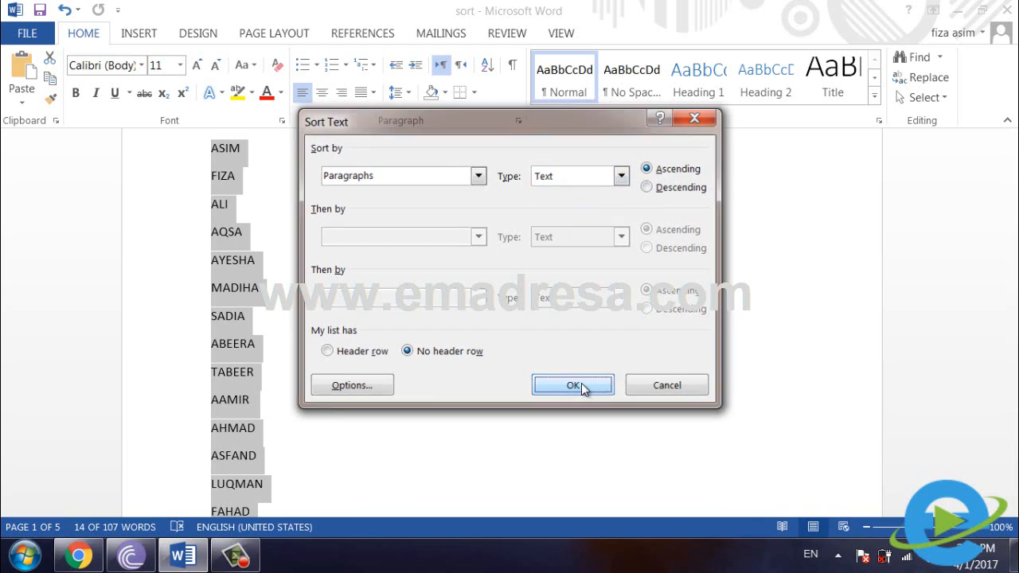
pyautogui.click(581, 382)
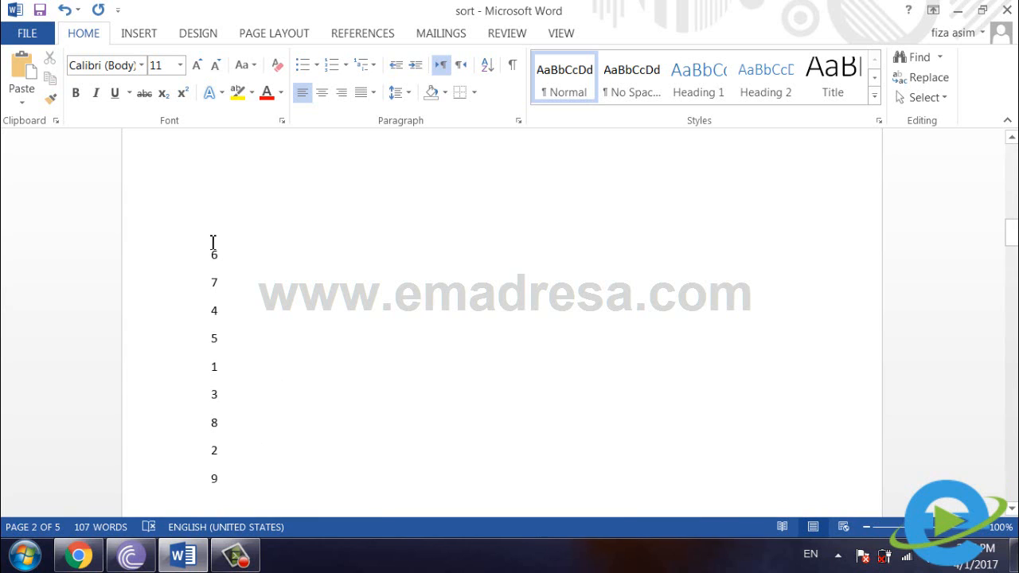
# Step: Sort the list of single-digit numbers on page 2 by paragraphs, as numbers in descending order
pyautogui.moveTo(207, 241); pyautogui.dragTo(221, 487)
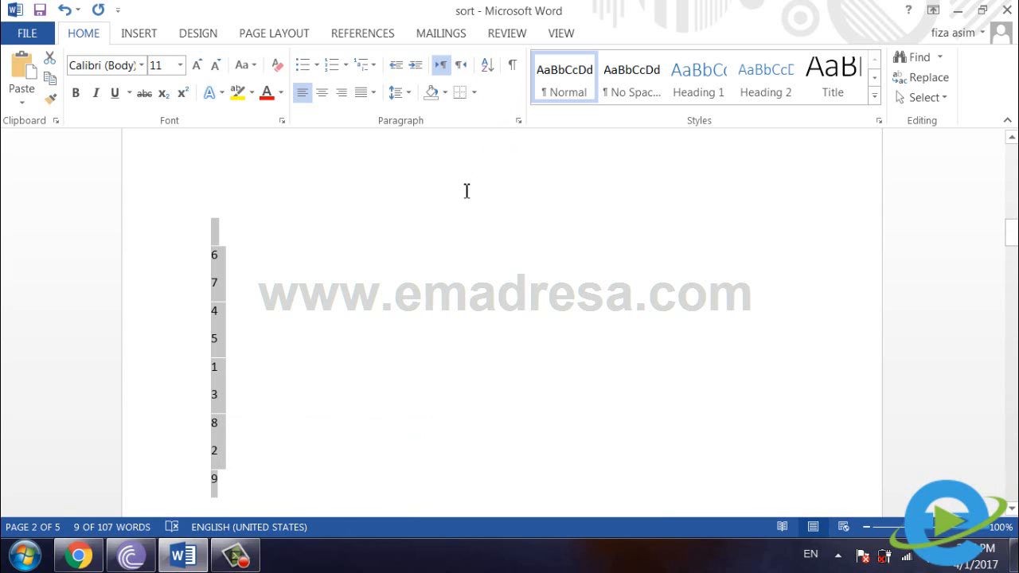
pyautogui.click(489, 70)
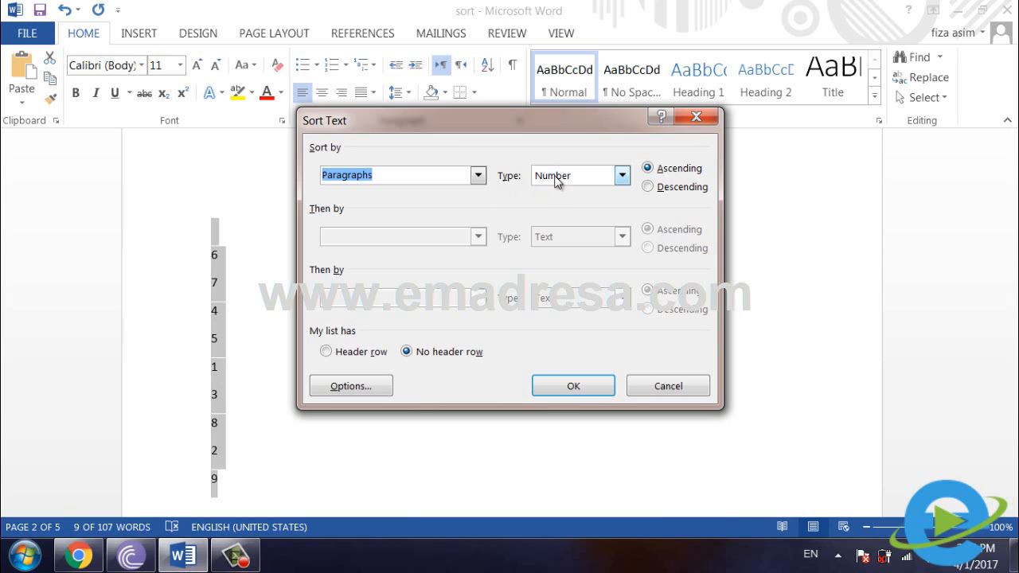
pyautogui.click(649, 188)
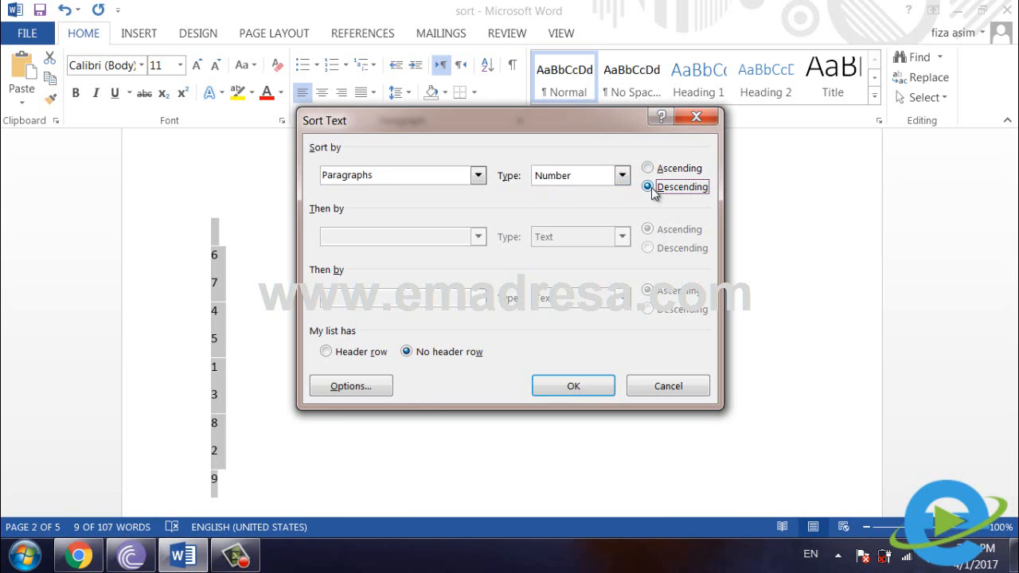
pyautogui.click(582, 387)
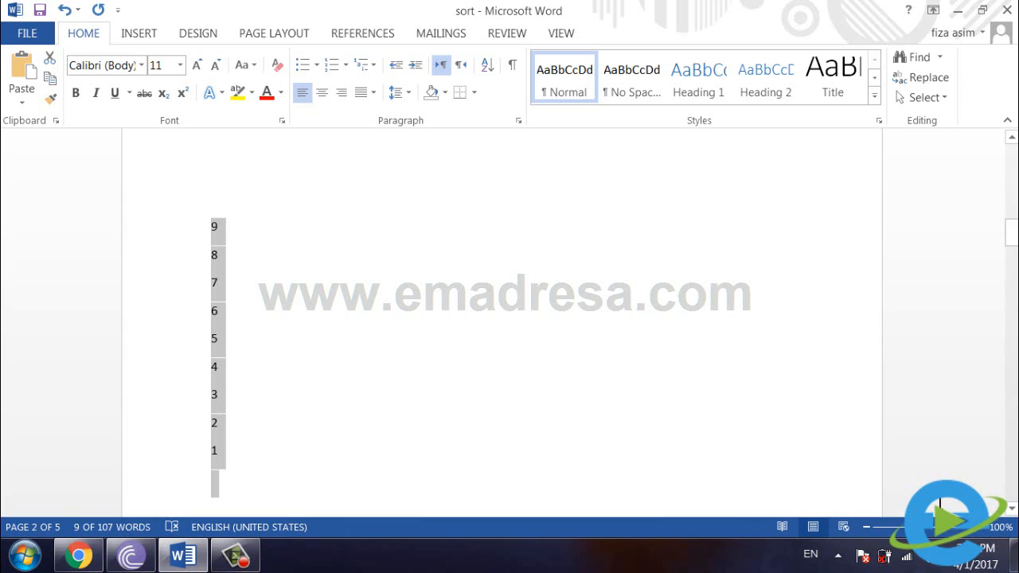
# Step: Sort the list of larger numbers on page 3 by paragraphs, as numbers in ascending order
pyautogui.scroll(-10, 268, 378)
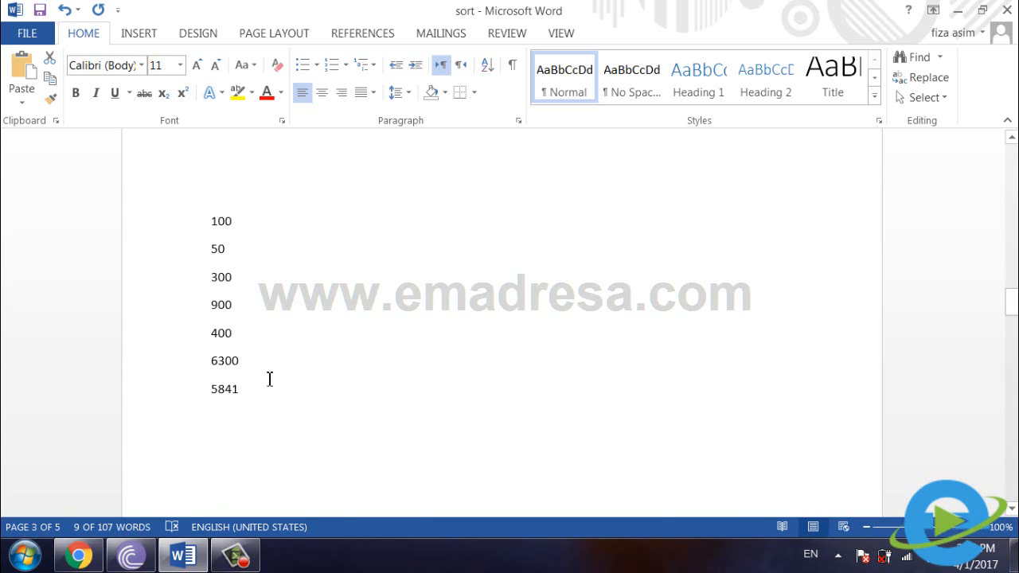
pyautogui.click(267, 376)
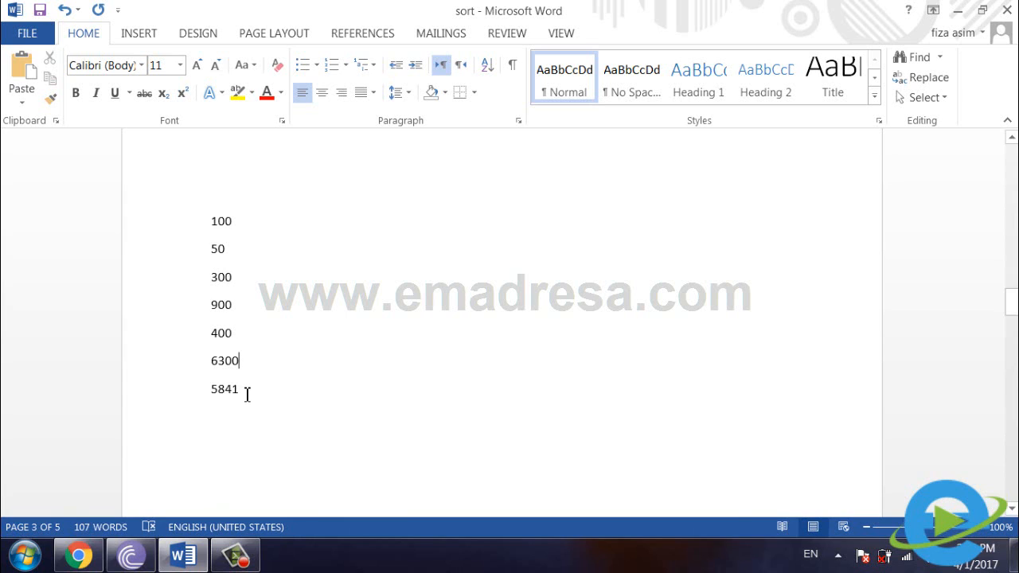
pyautogui.moveTo(246, 396); pyautogui.dragTo(211, 221)
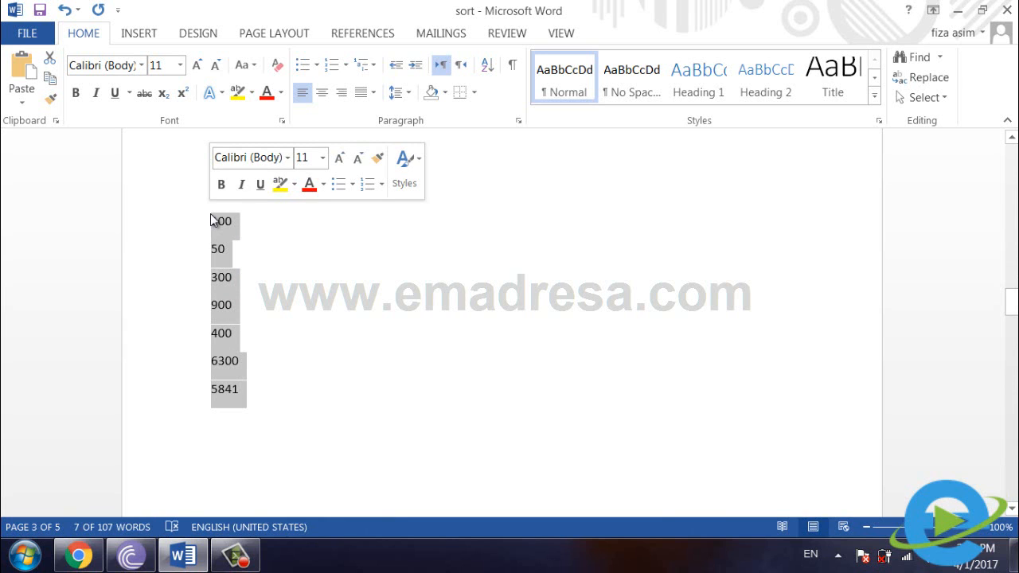
pyautogui.click(489, 67)
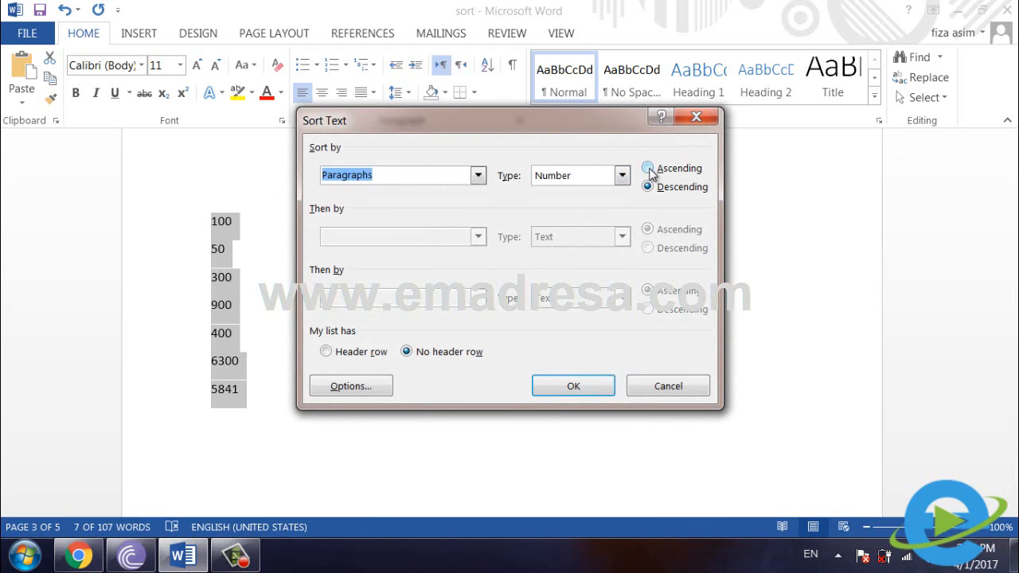
pyautogui.click(648, 168)
pyautogui.click(573, 385)
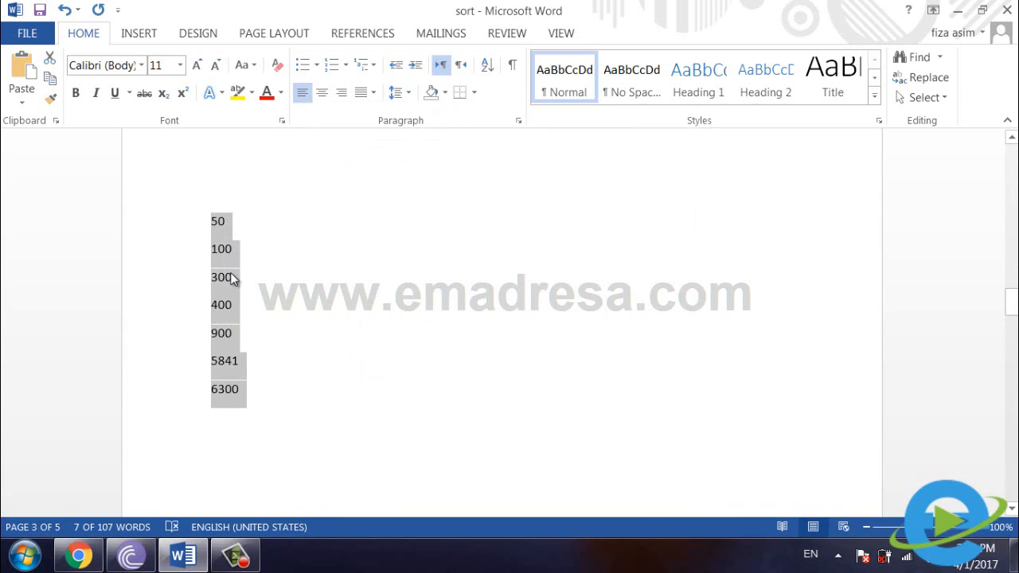
# Step: Re-sort the selected number list on page 3 in descending order
pyautogui.click(488, 67)
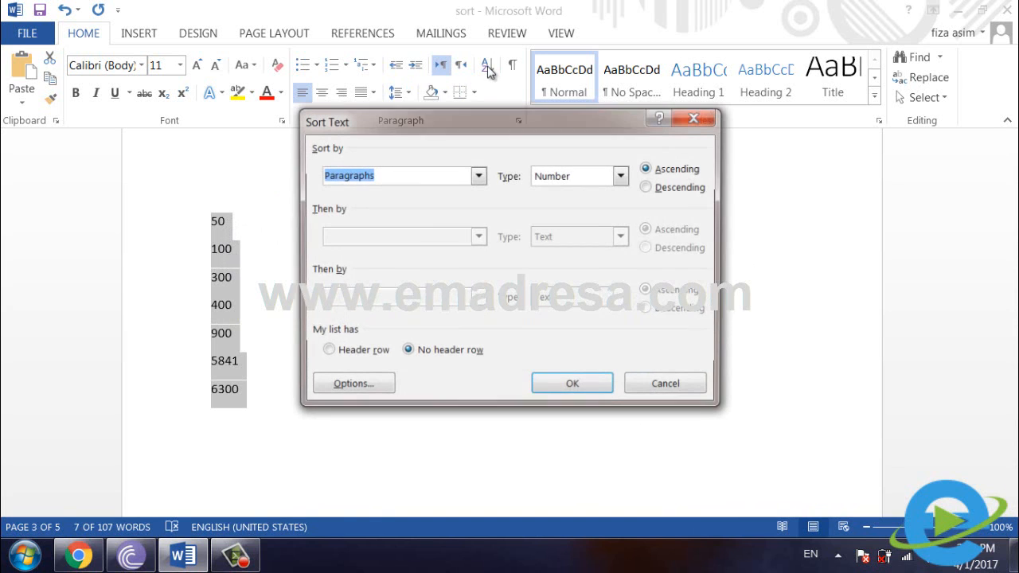
pyautogui.click(650, 190)
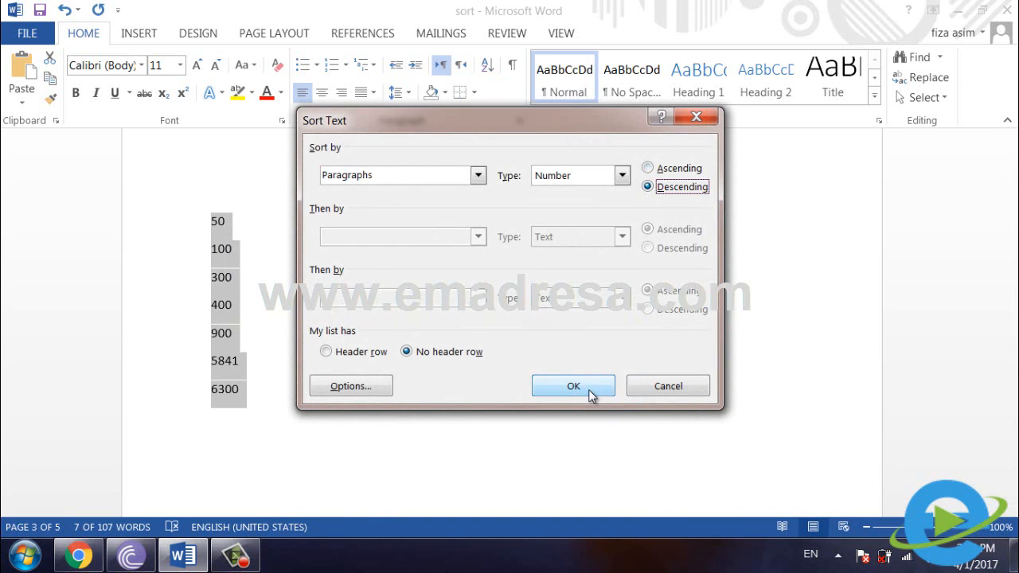
pyautogui.click(589, 392)
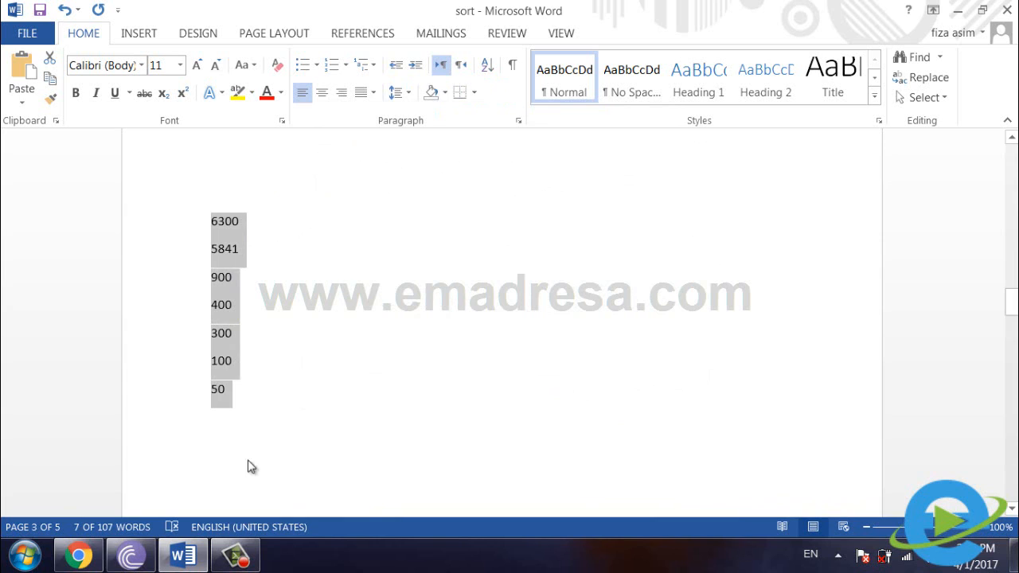
# Step: Sort the list of dates on page 4 by paragraphs, as dates in ascending order, and clear the selection
pyautogui.scroll(-10, 257, 390)
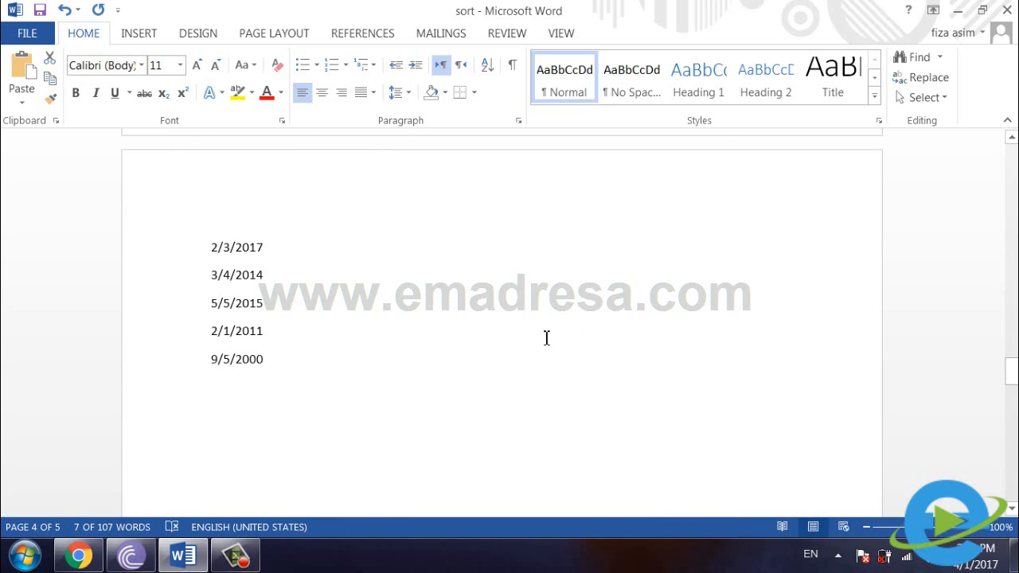
pyautogui.click(525, 343)
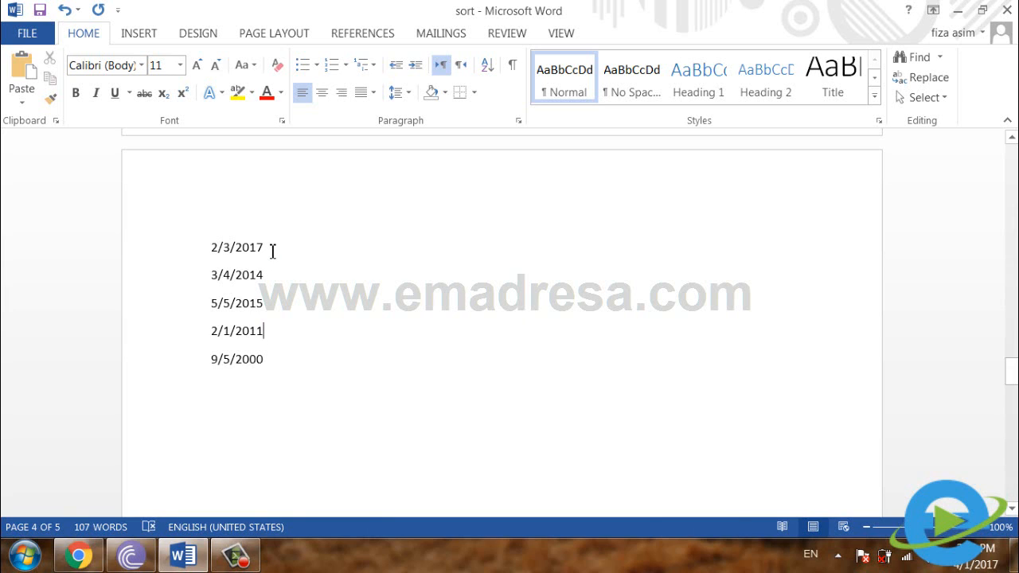
pyautogui.click(211, 247)
pyautogui.keyDown('shift'); pyautogui.click(267, 366); pyautogui.keyUp('shift')
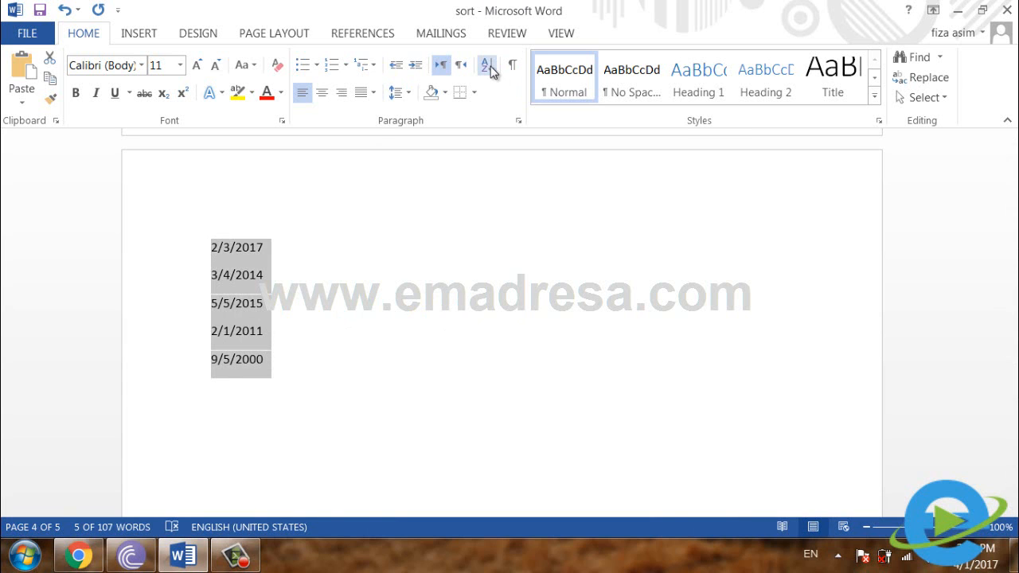
pyautogui.click(487, 64)
pyautogui.click(647, 168)
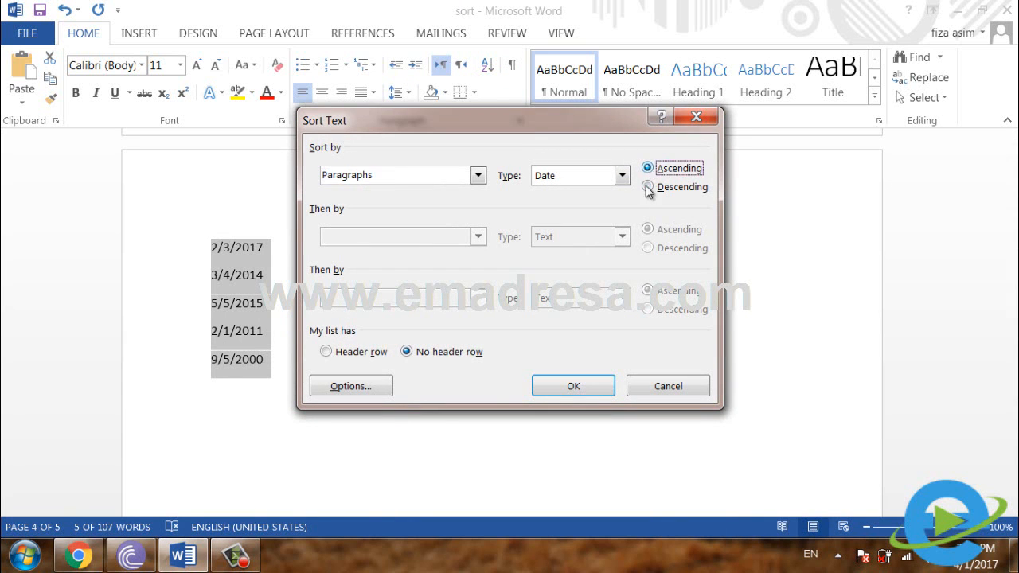
pyautogui.click(586, 384)
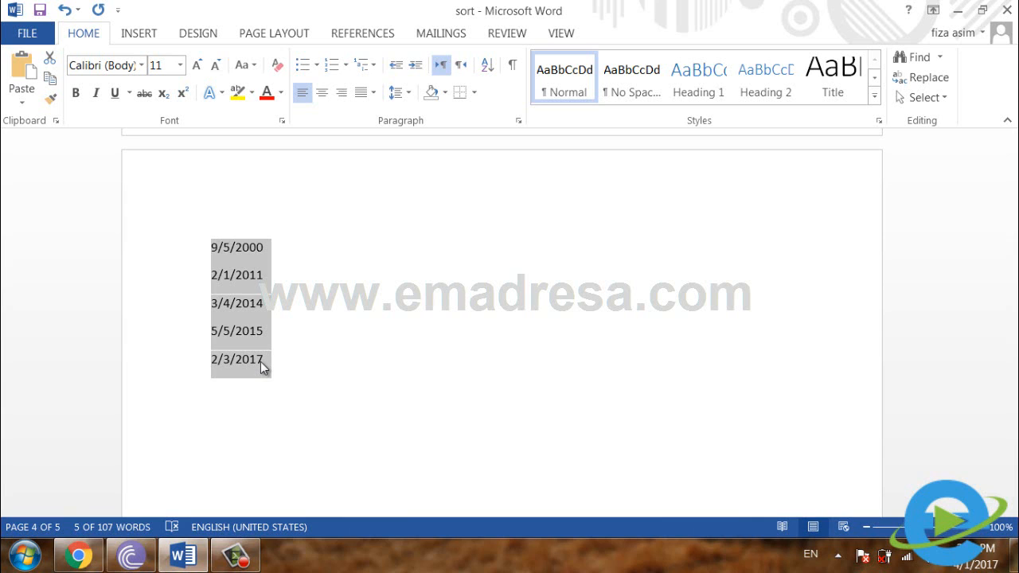
pyautogui.click(692, 292)
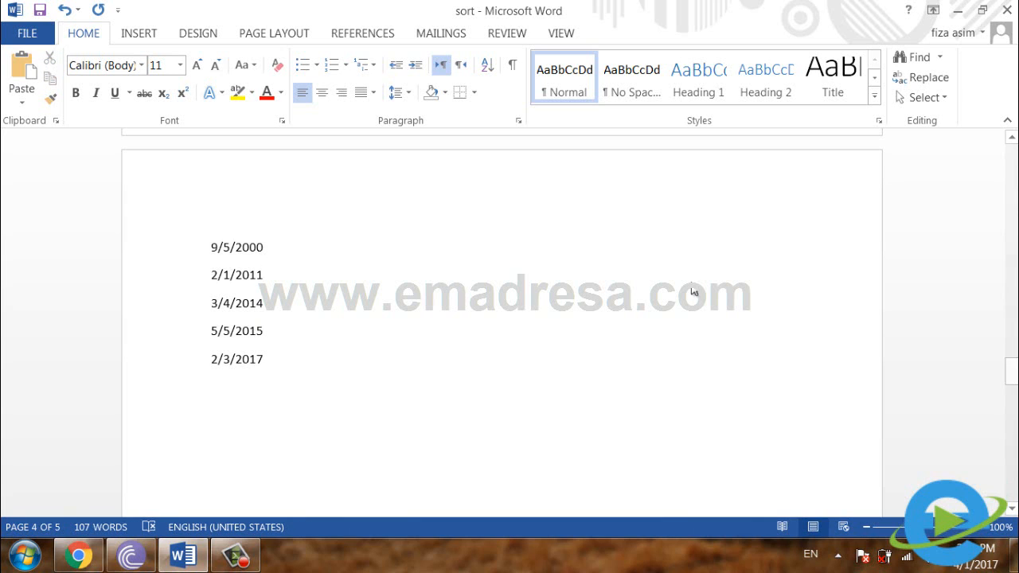
# Step: Select the tutorial paragraph on page 5, show its paragraph marks and hidden formatting symbols, and deselect the text
pyautogui.scroll(-10, 605, 409)
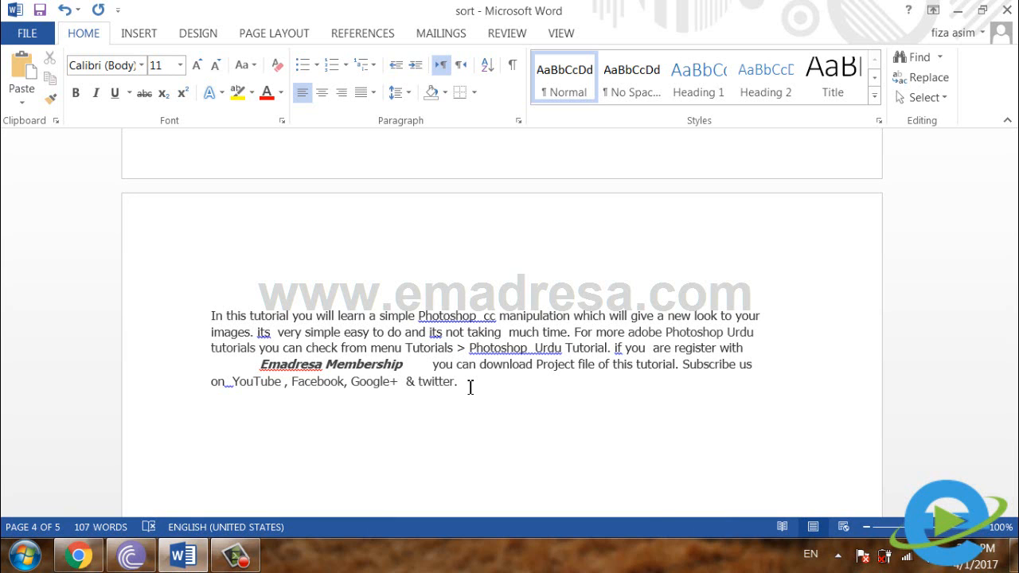
pyautogui.moveTo(469, 387); pyautogui.dragTo(213, 295)
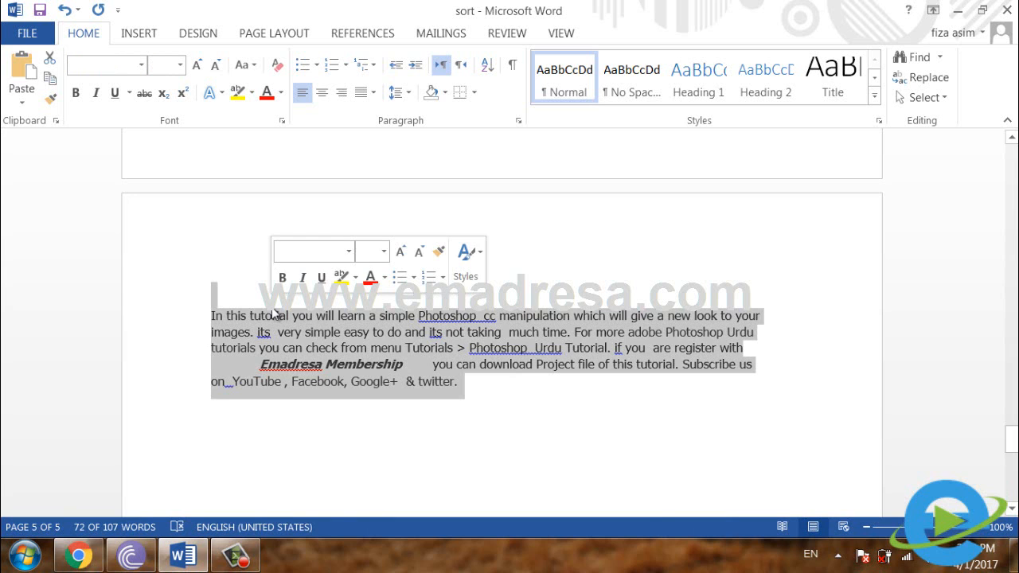
pyautogui.click(512, 66)
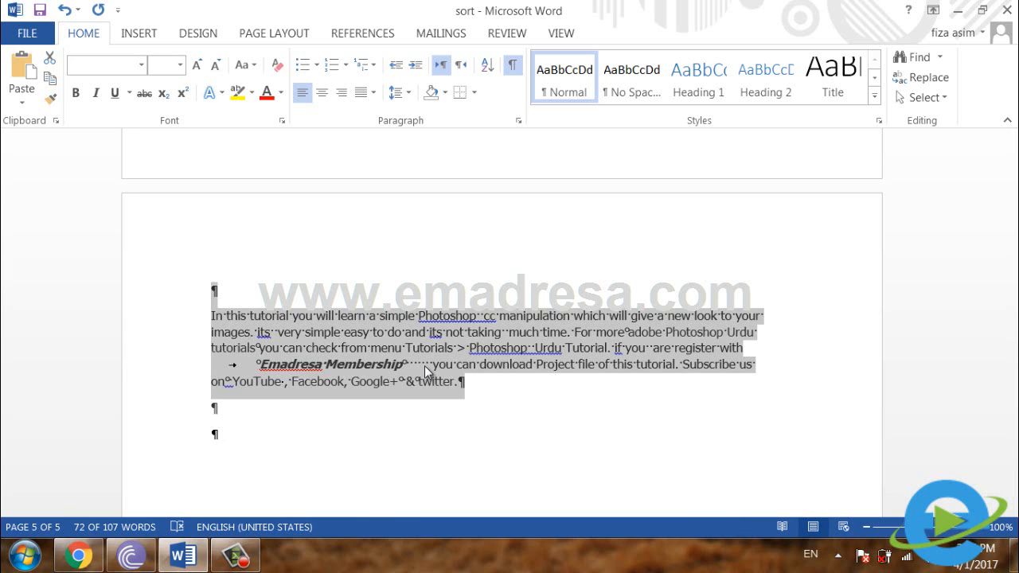
pyautogui.click(796, 409)
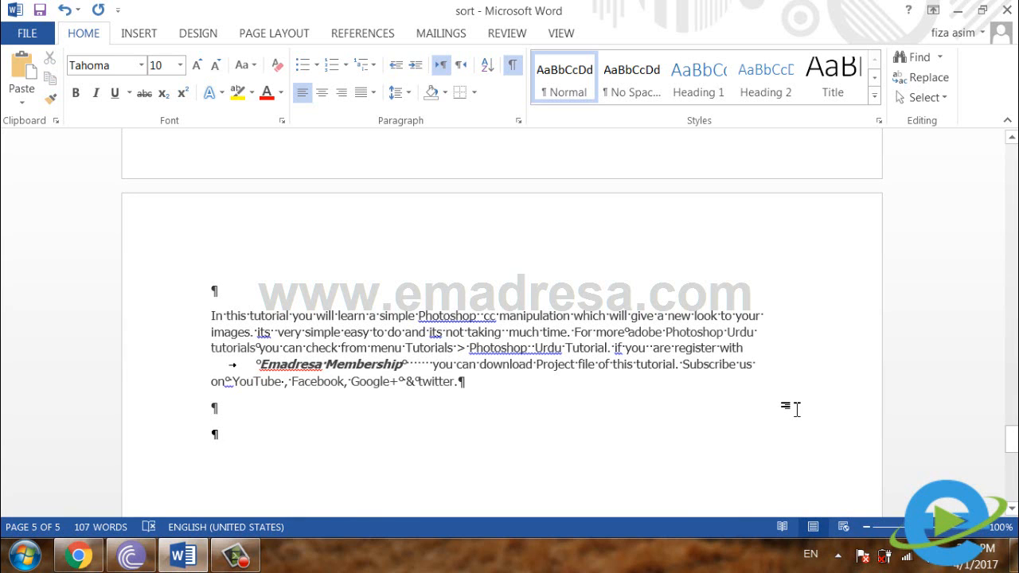